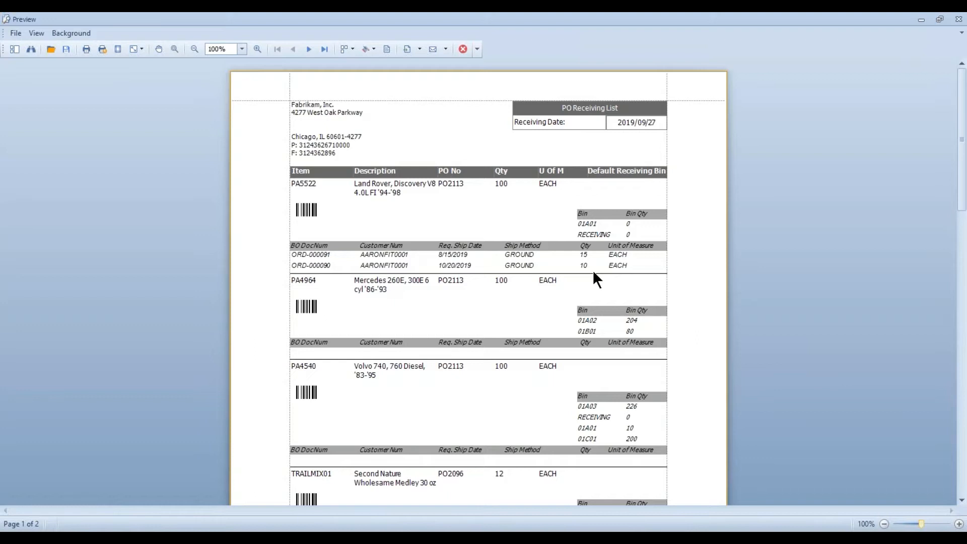
Step: Review the items, bins and backorders on the PO Receiving List preview, including the page break, and close the preview
scroll(593, 273, down, 5)
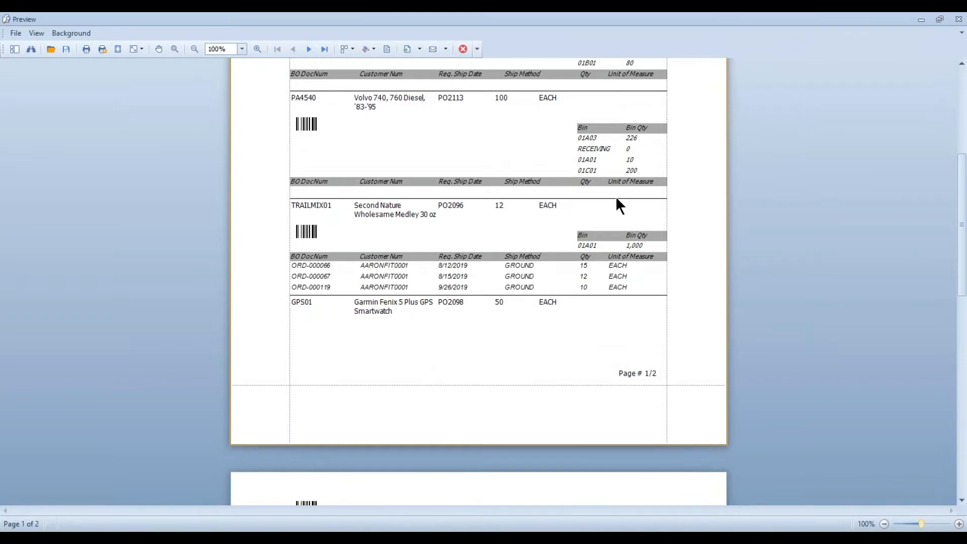
scroll(616, 200, down, 1)
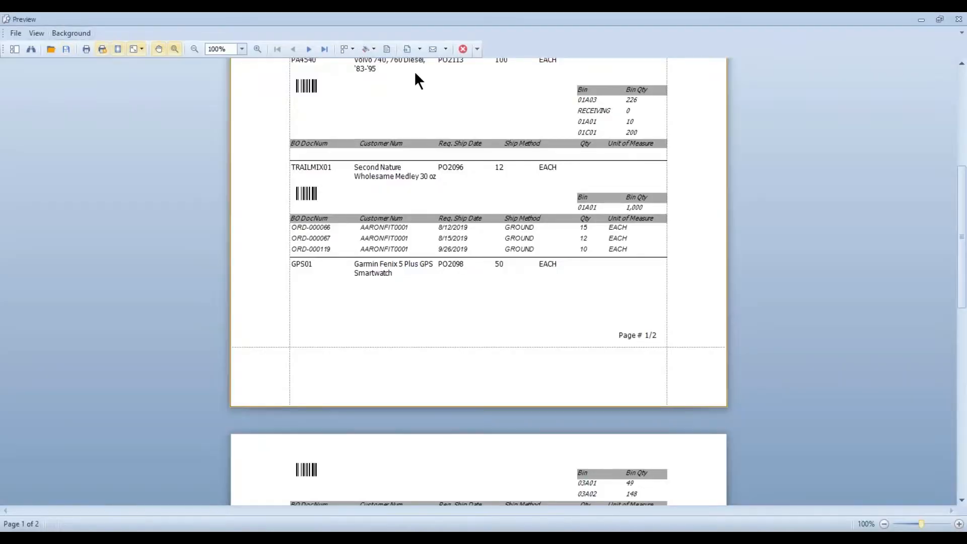
click(460, 47)
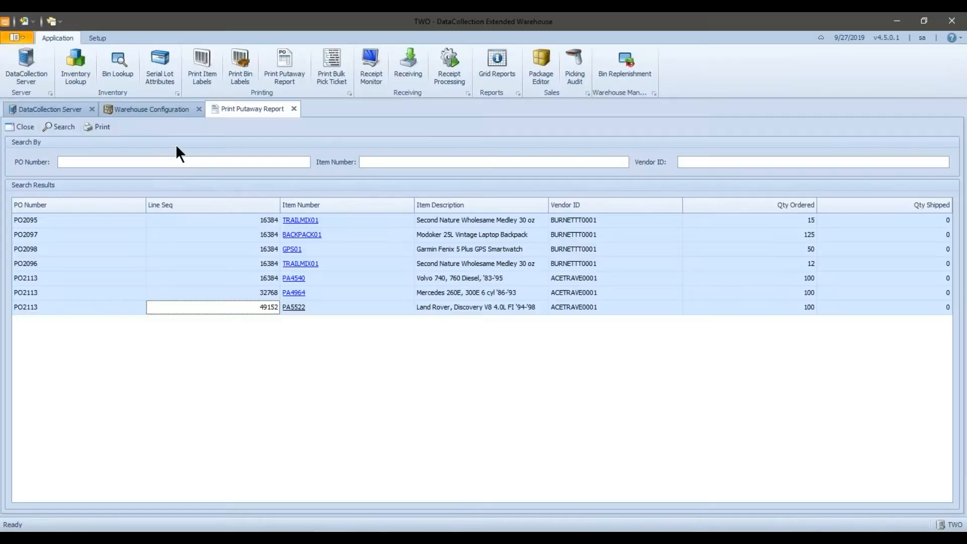
Step: Open Print Item Labels and search for items by the purchase order number
click(207, 72)
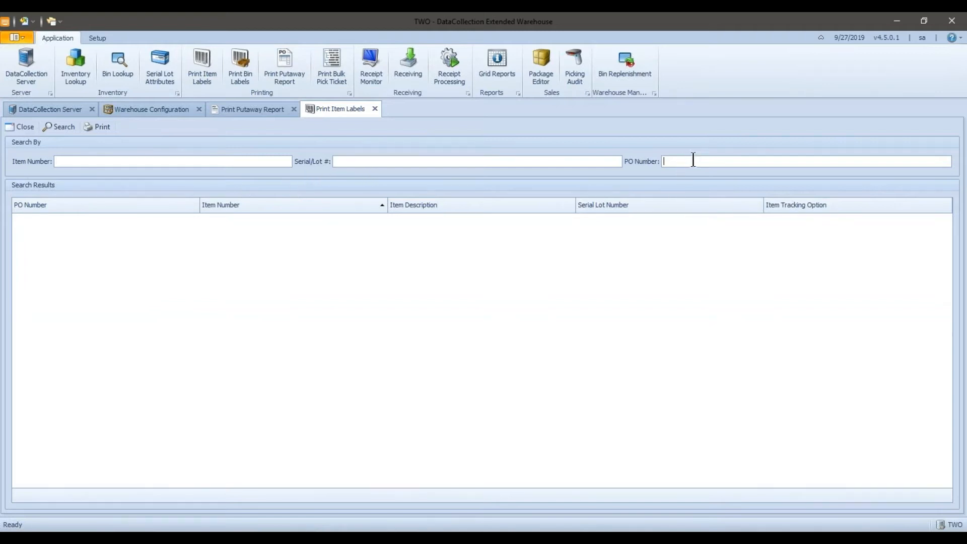
text(2094)
key(Return)
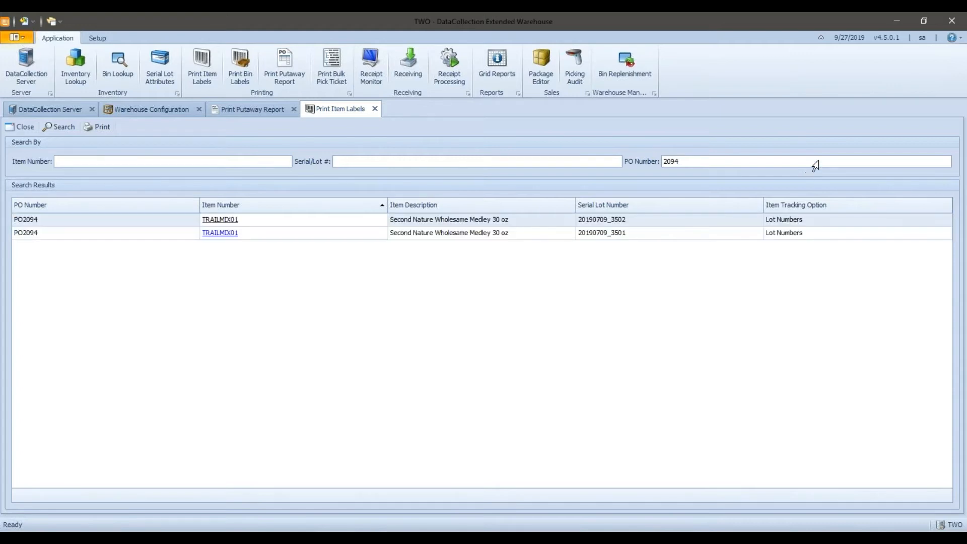
Step: Preview the Default Item Label for both TRAILMIX01 lots, look through the label pages and close the preview
click(333, 236)
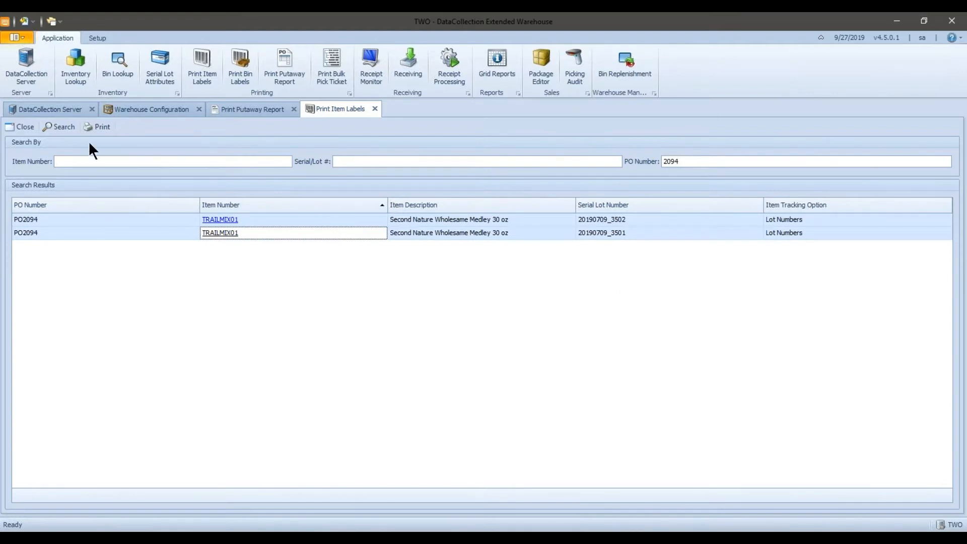
click(94, 127)
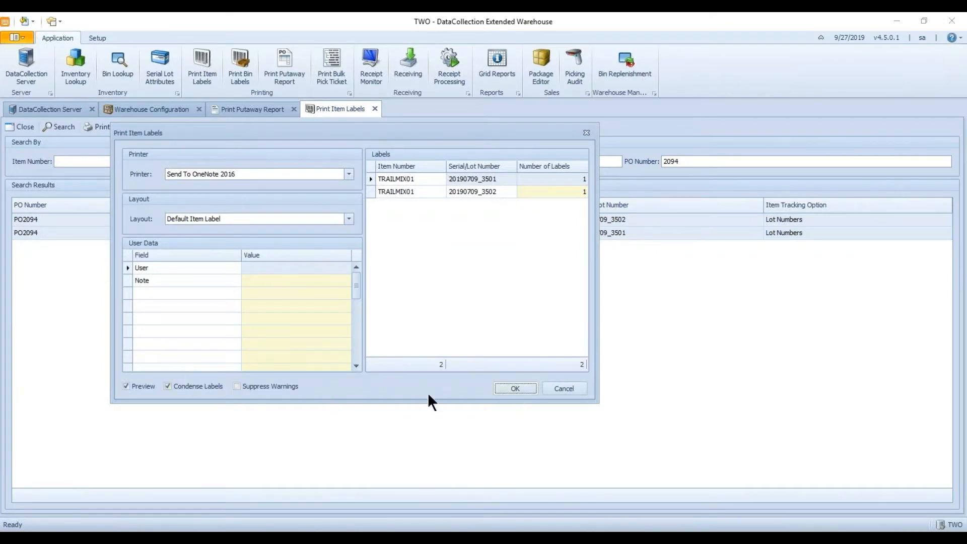
click(508, 389)
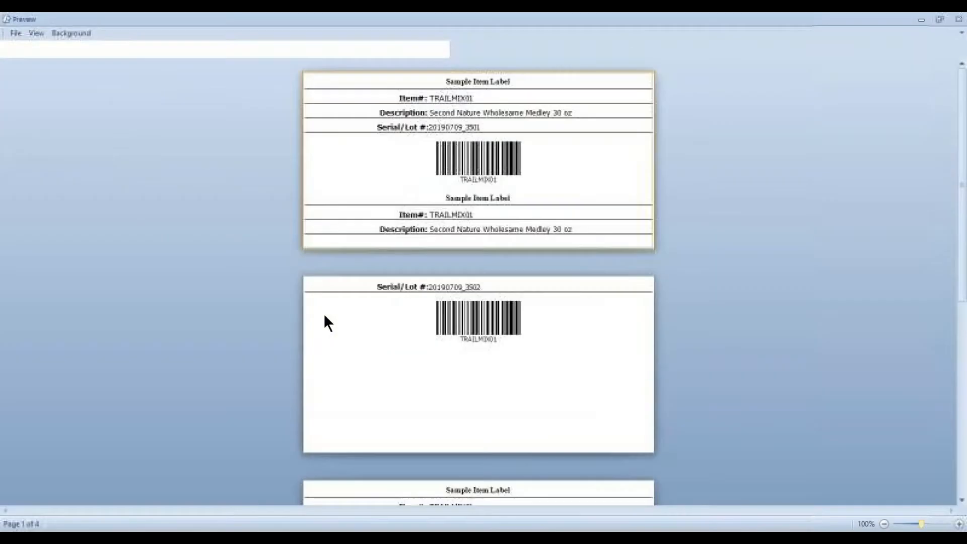
scroll(514, 280, down, 6)
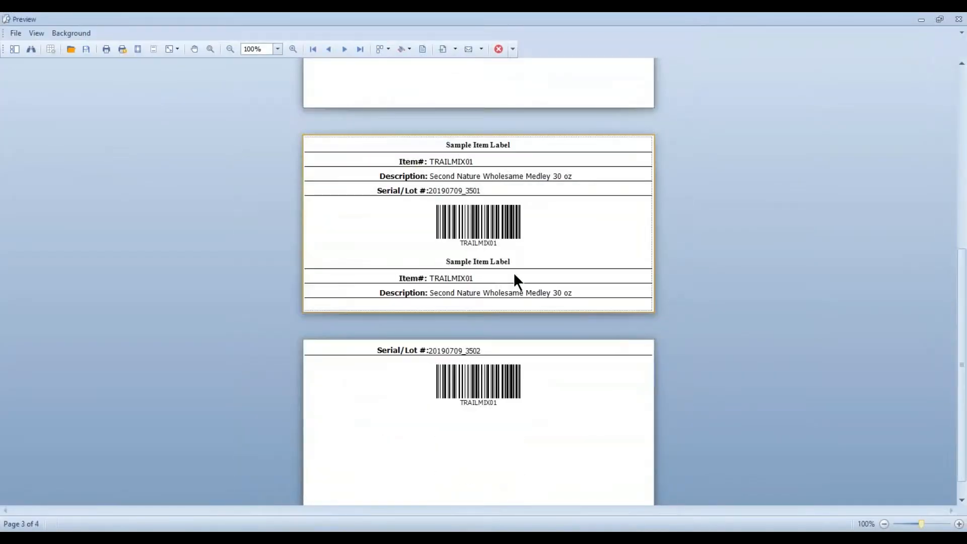
scroll(513, 272, up, 3)
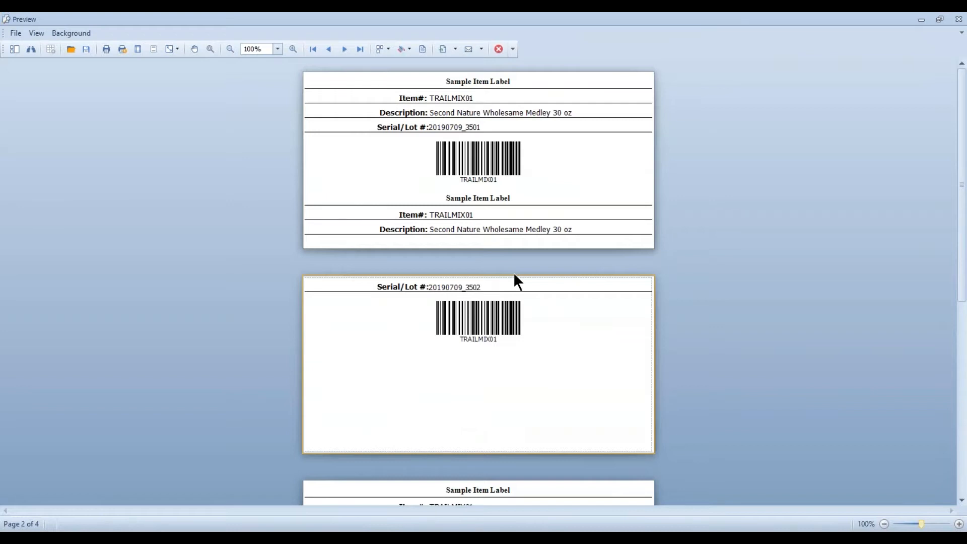
click(499, 50)
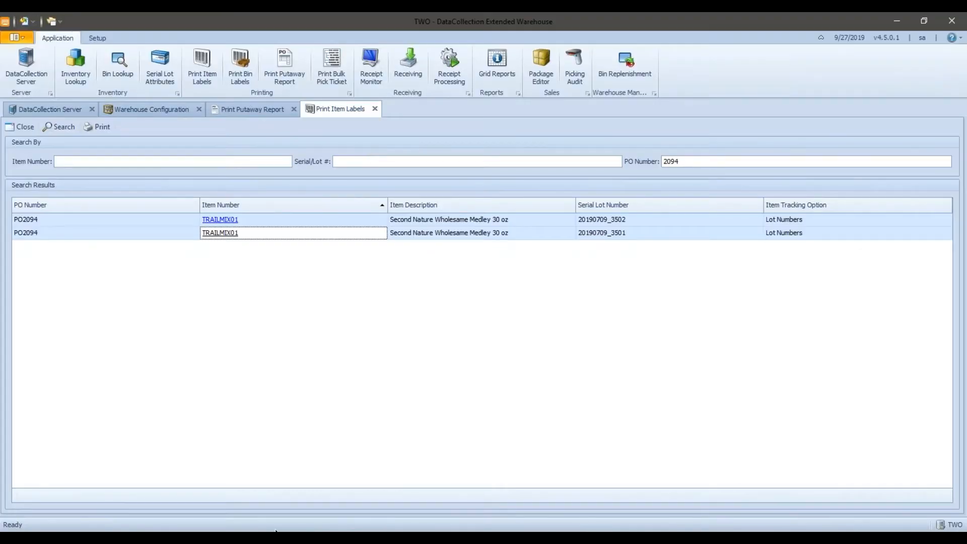
Step: Switch to SalesPad, search vendors by the ID "burn" and open the Burnett Travel Associates vendor card
mouse_move(292, 528)
click(366, 485)
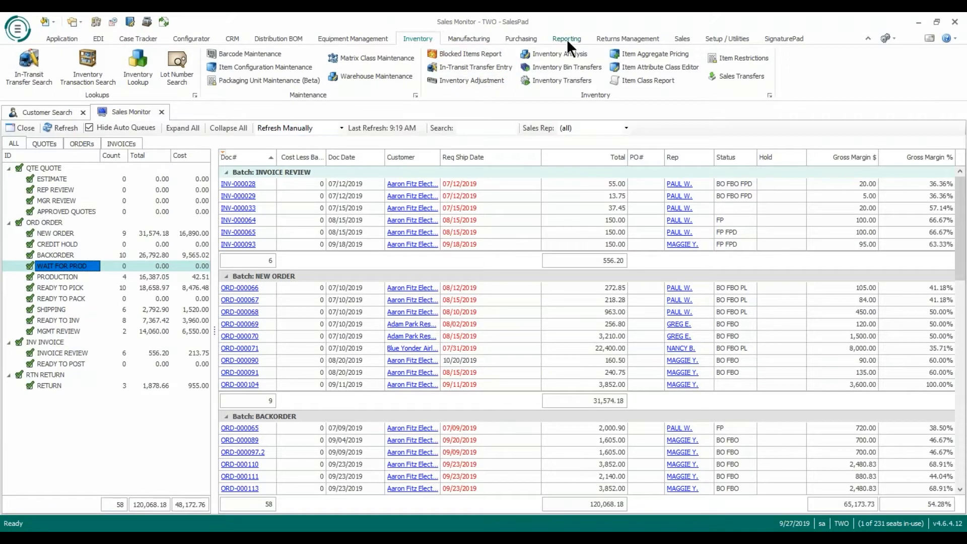
click(524, 40)
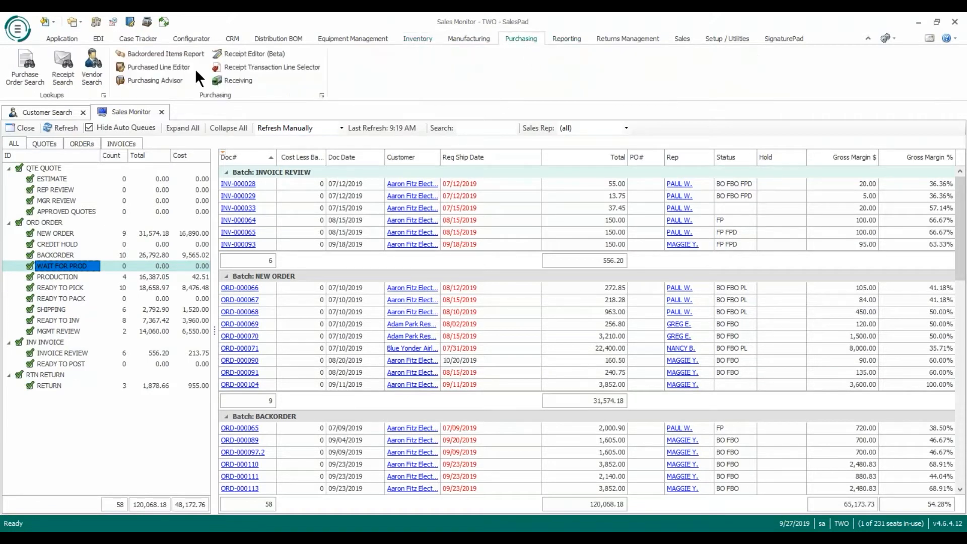
click(91, 71)
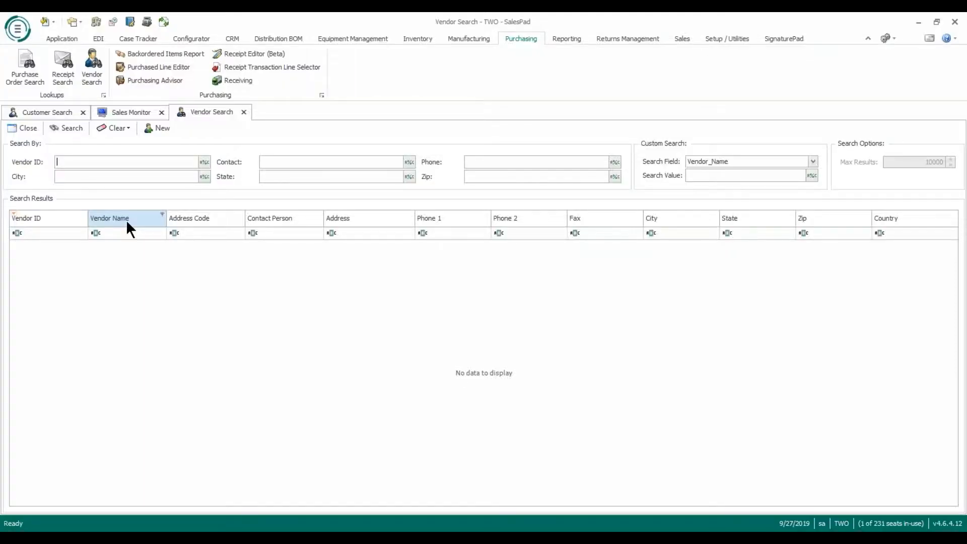
text(burn)
key(Return)
click(47, 246)
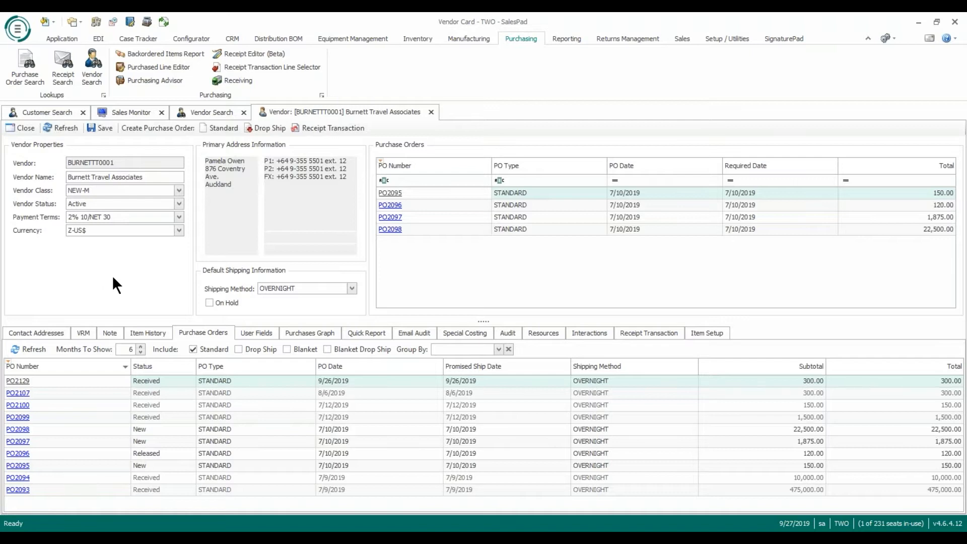
Step: Create a standard purchase order for the vendor with a line for item BACKPACK01 and a quantity of 20
click(220, 129)
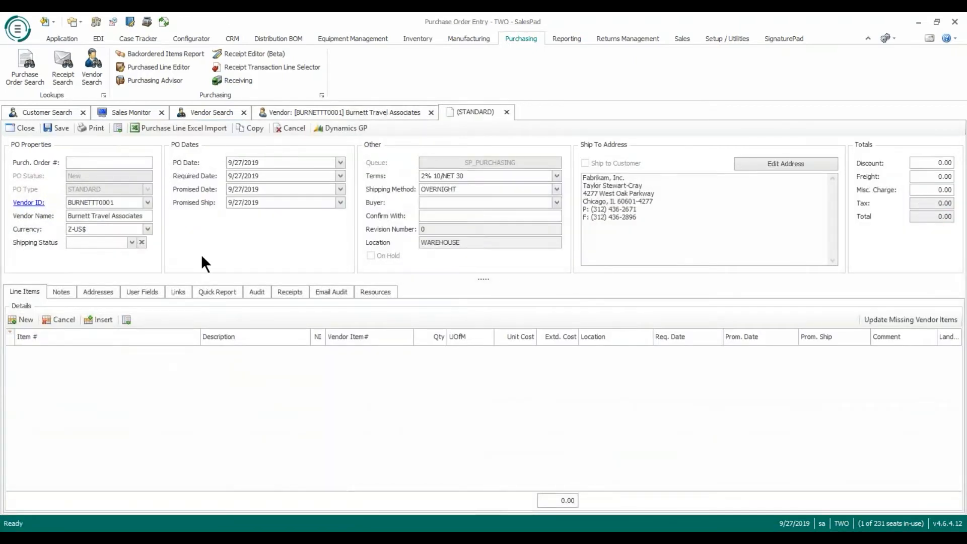
click(23, 319)
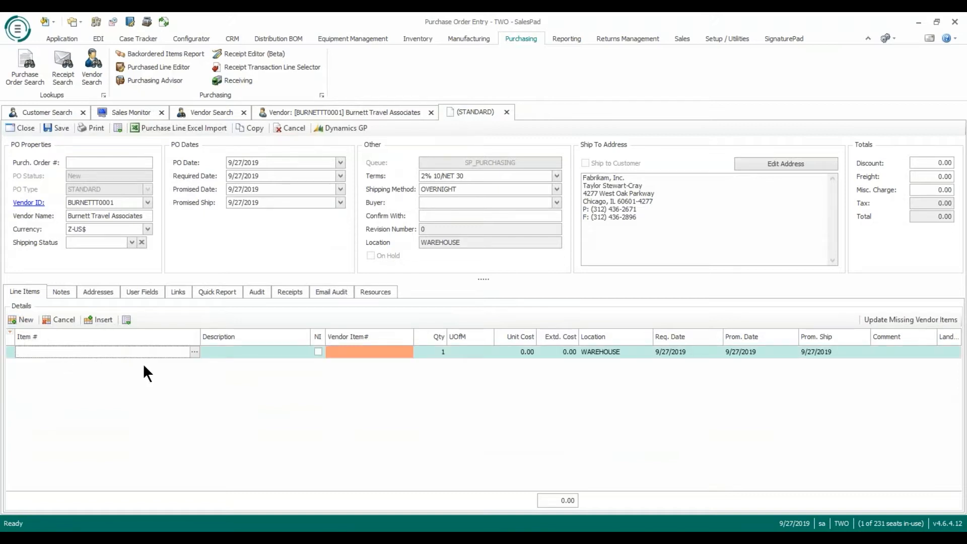
text(BACKP)
key(Tab)
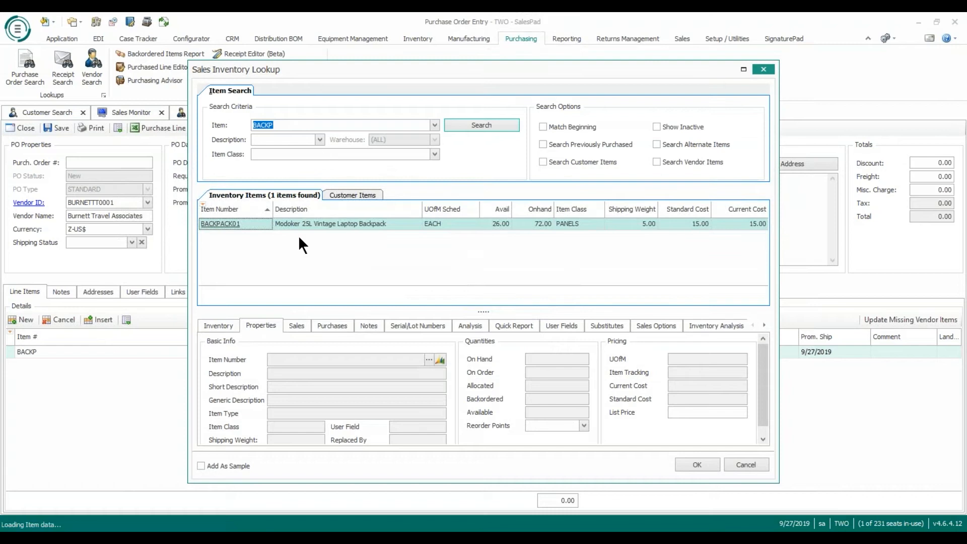
click(254, 224)
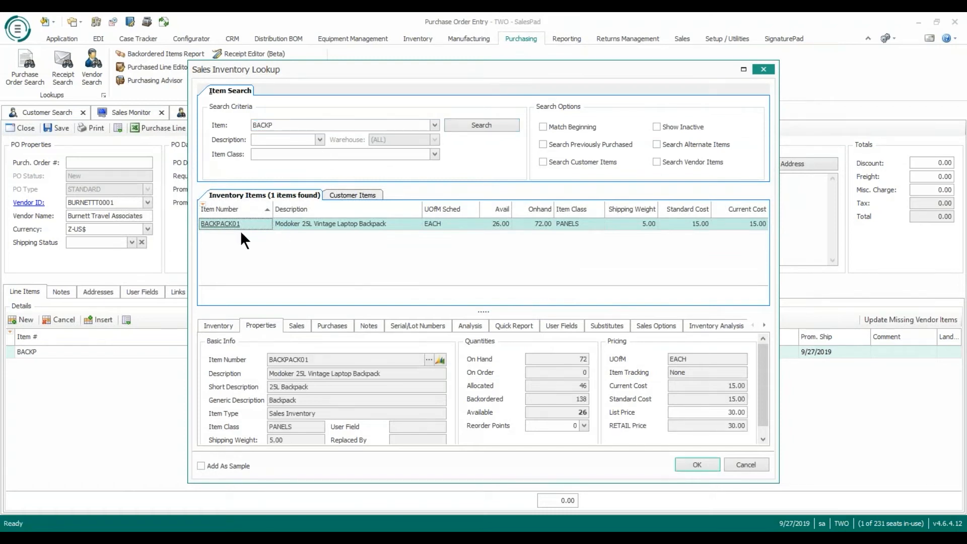
click(700, 464)
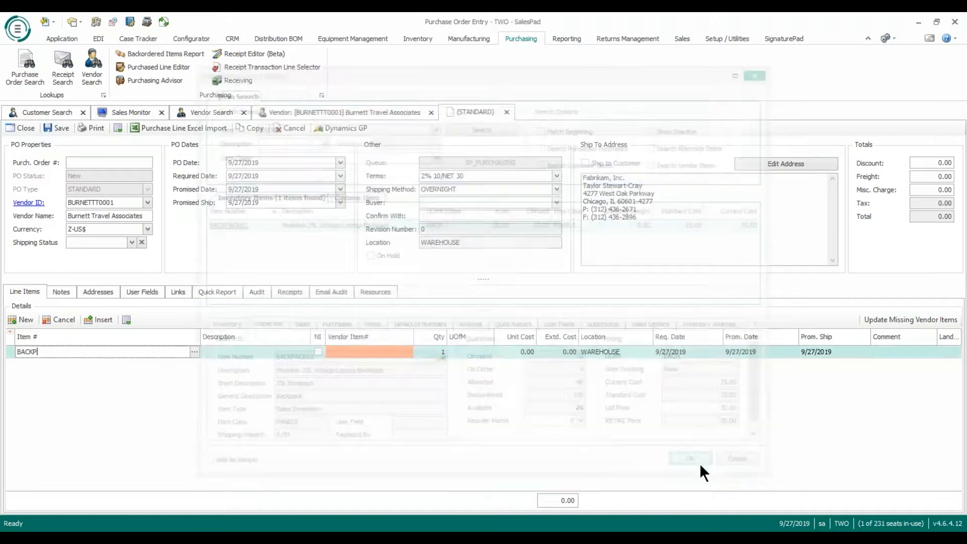
click(434, 352)
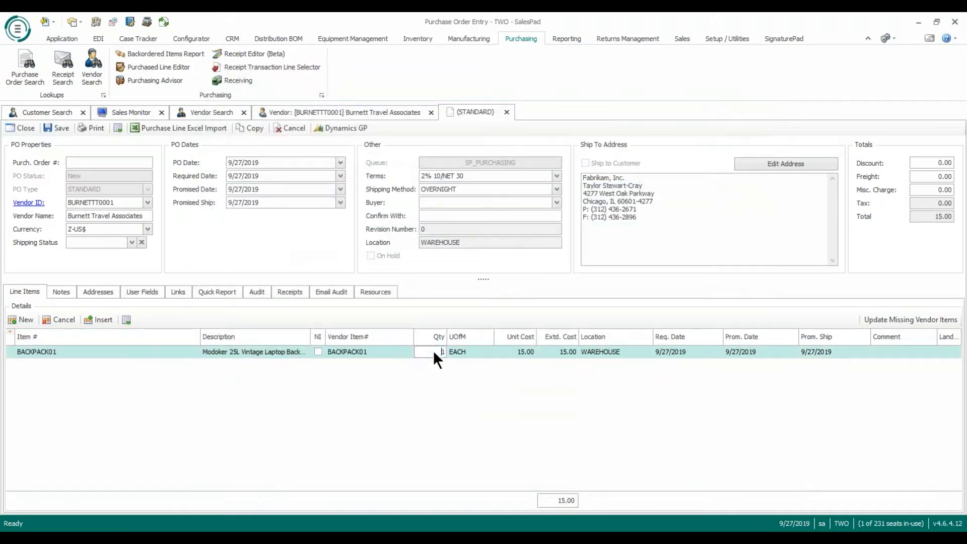
text(20)
Step: Assign a buyer to the purchase order, save it, and close the purchase order, vendor card and vendor search
click(556, 202)
click(498, 232)
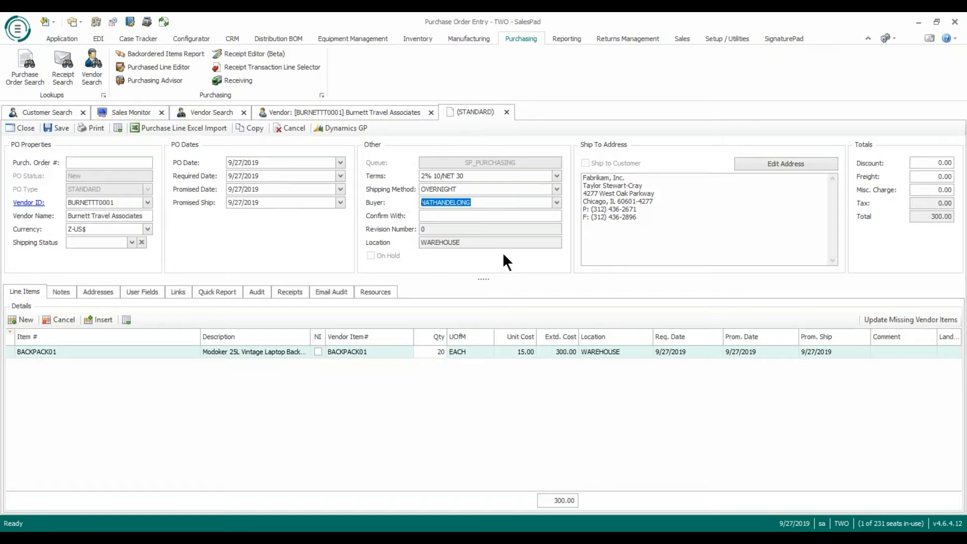
click(59, 127)
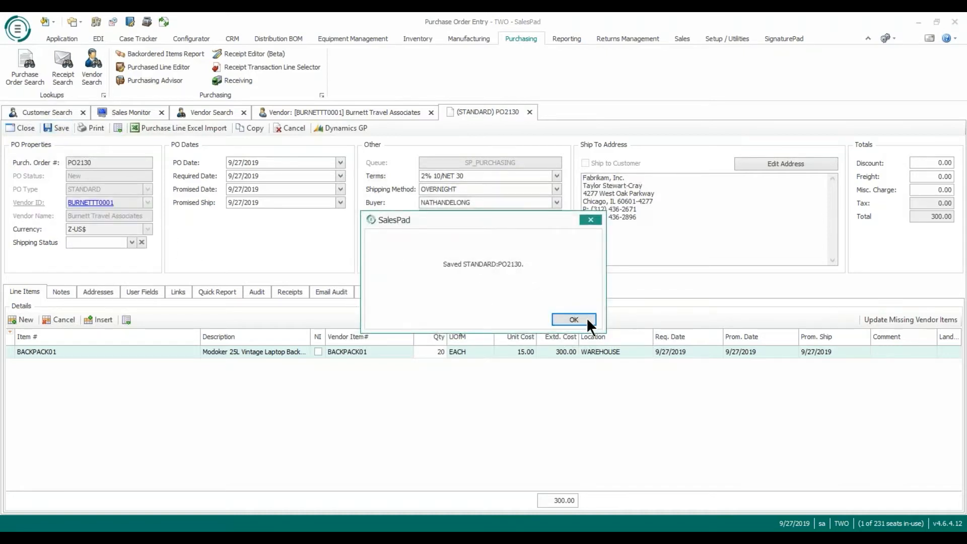
click(575, 320)
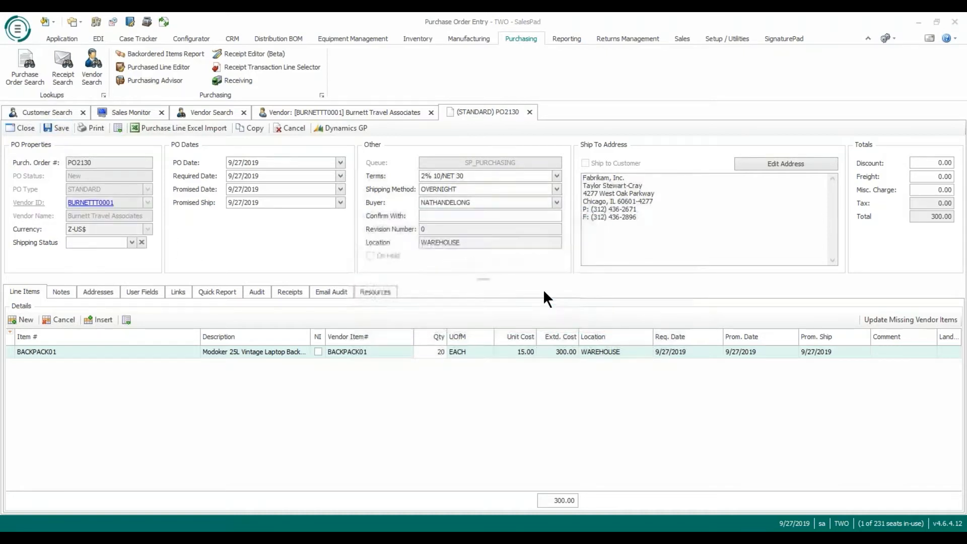
click(530, 112)
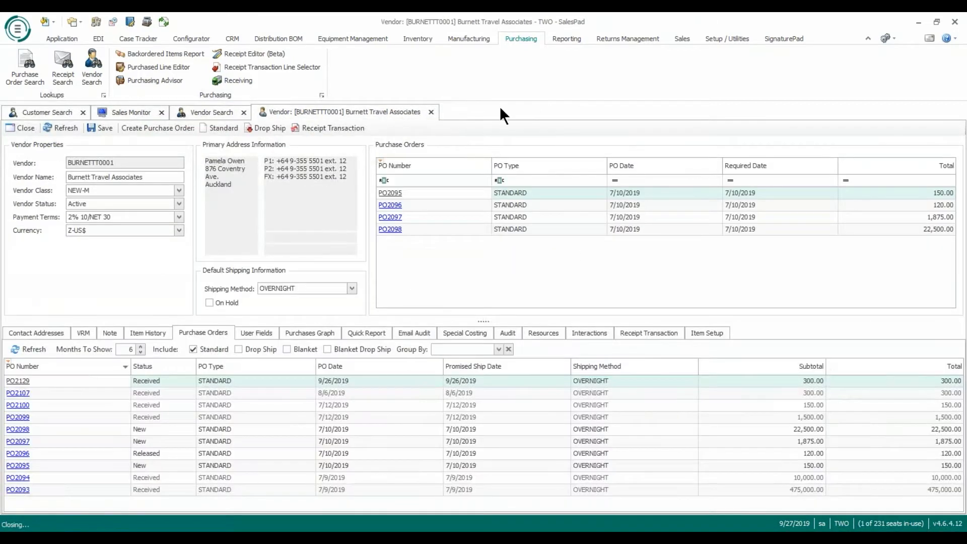
click(432, 110)
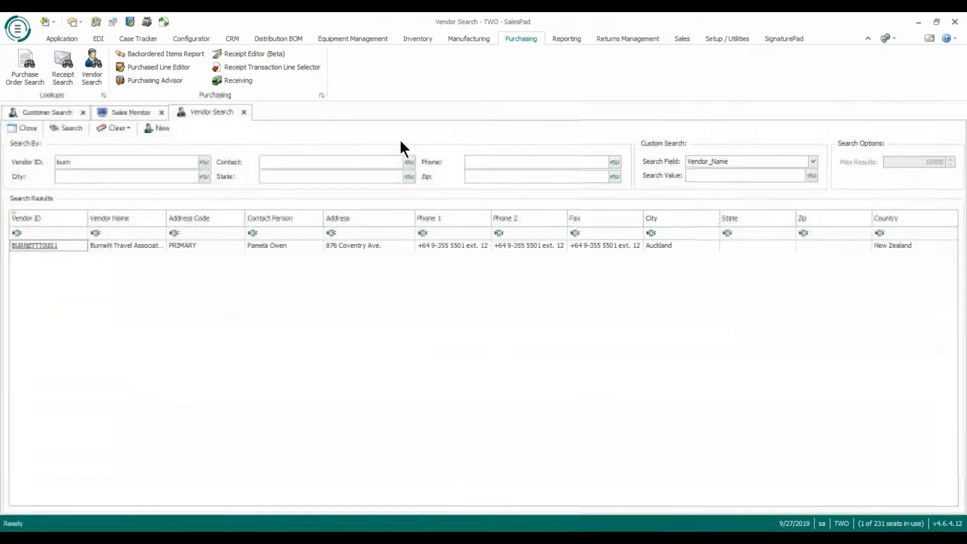
click(246, 112)
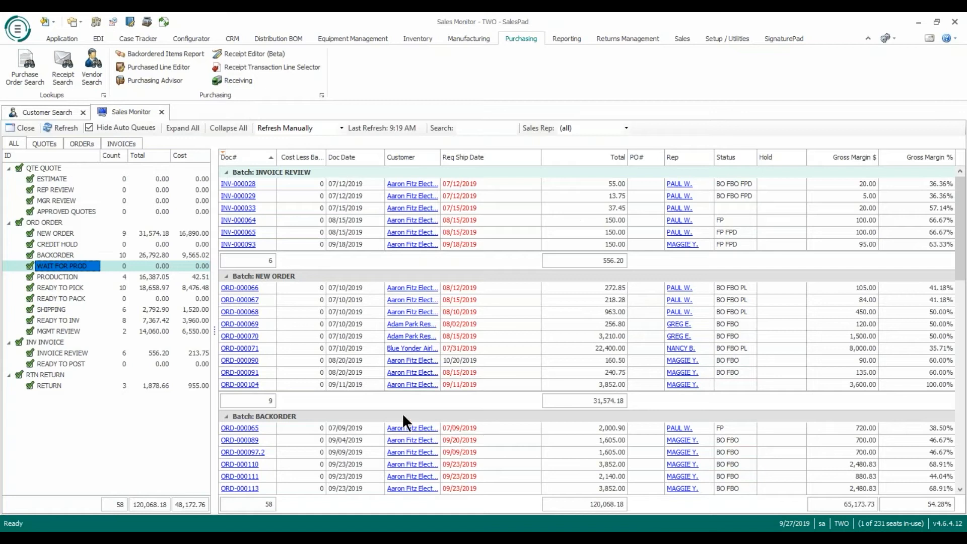
Step: Switch to the AirServer device mirror and set the PO Receiving quantity for BACKPACK01 on the new purchase order to 20
mouse_move(612, 527)
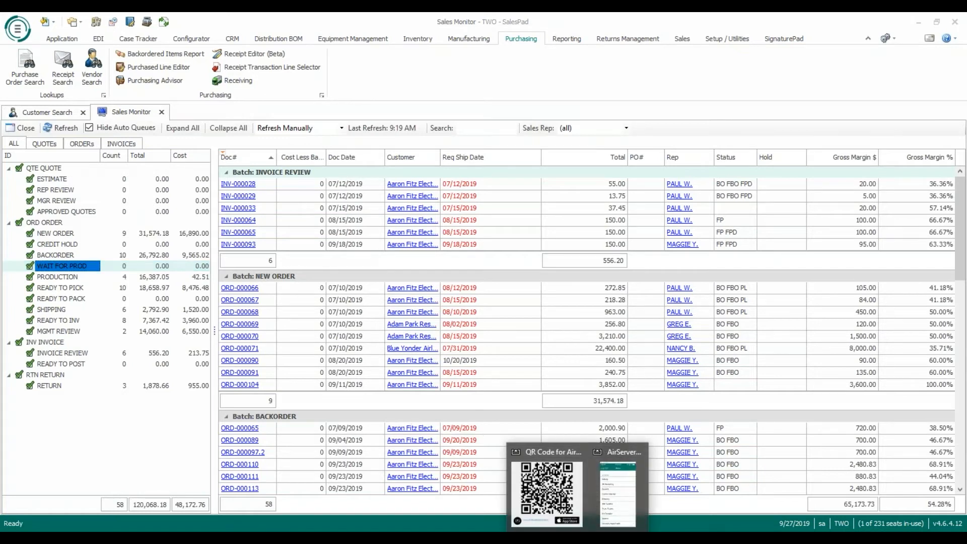
click(617, 494)
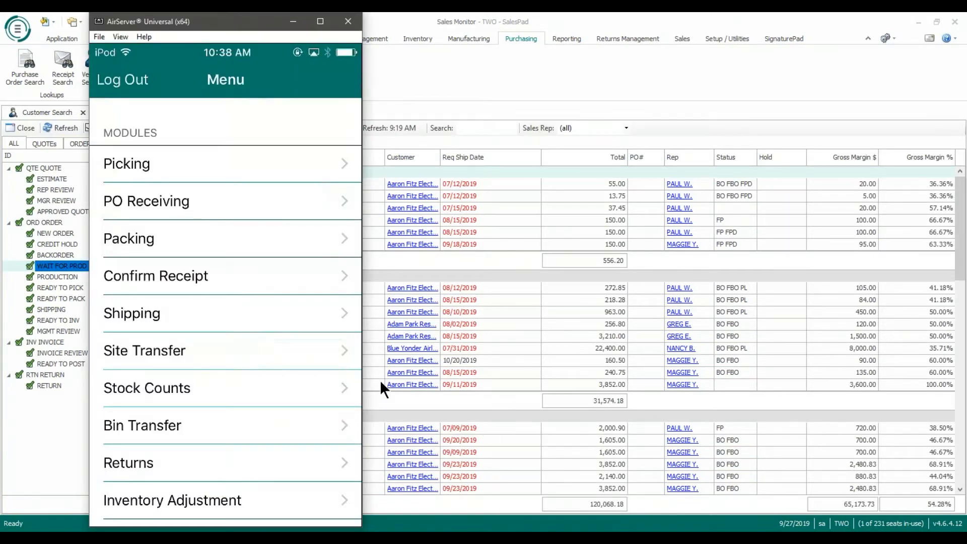
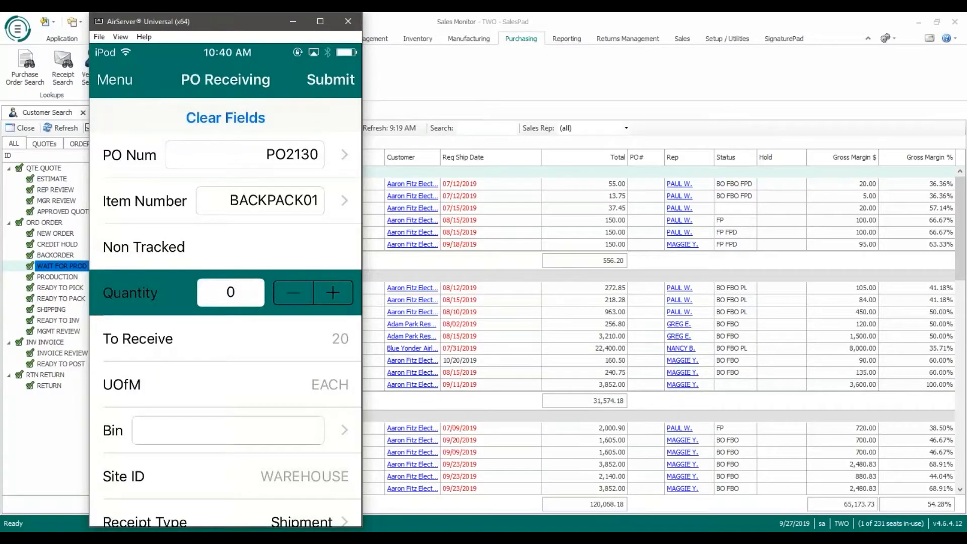
click(230, 292)
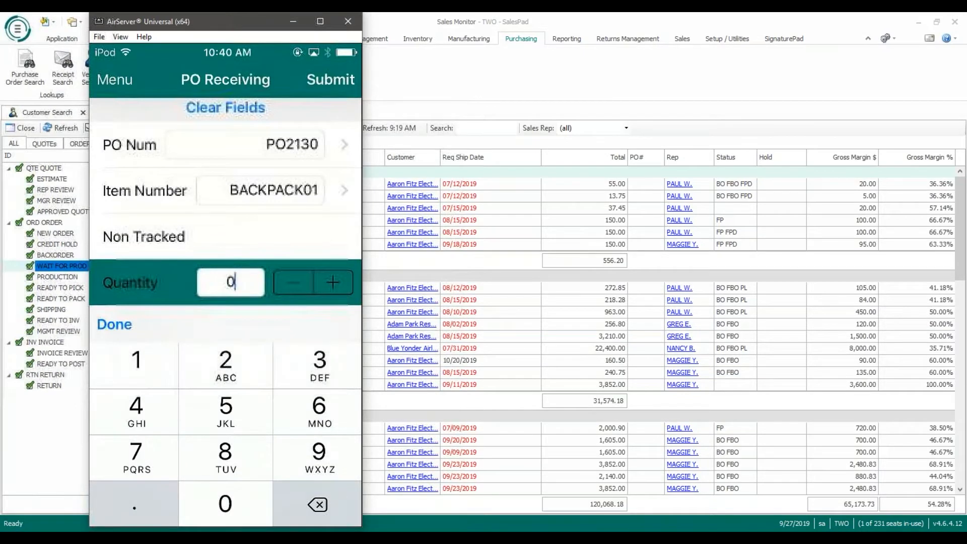
key(BackSpace)
text(20)
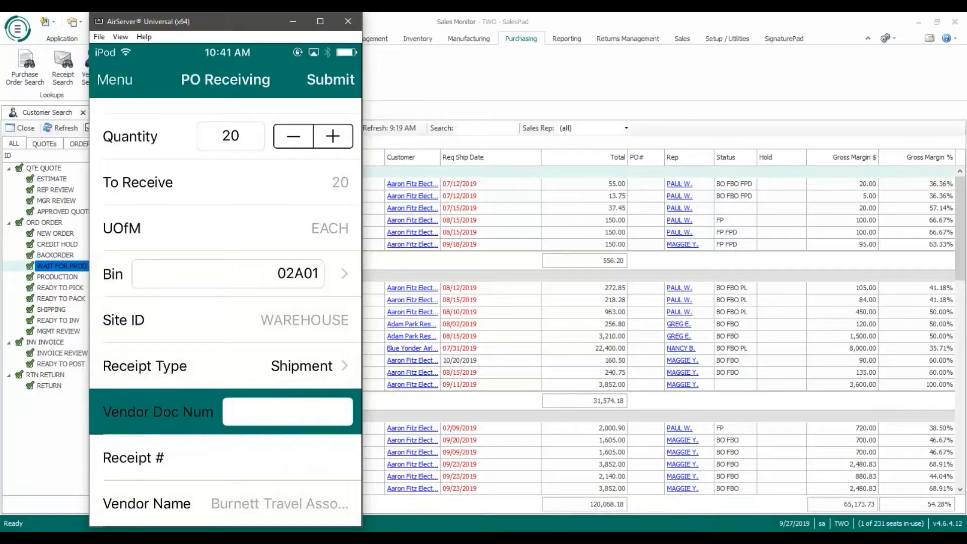
Step: Submit the mobile receipt into bin 02A01 and switch back to DataCollection Extended Warehouse from the mobile menu
scroll(225, 312, up, 2)
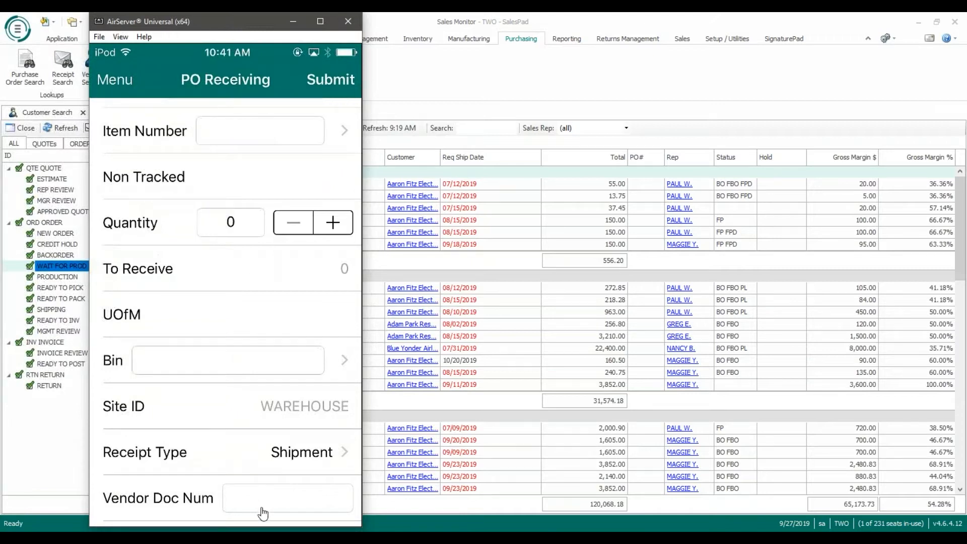
click(129, 99)
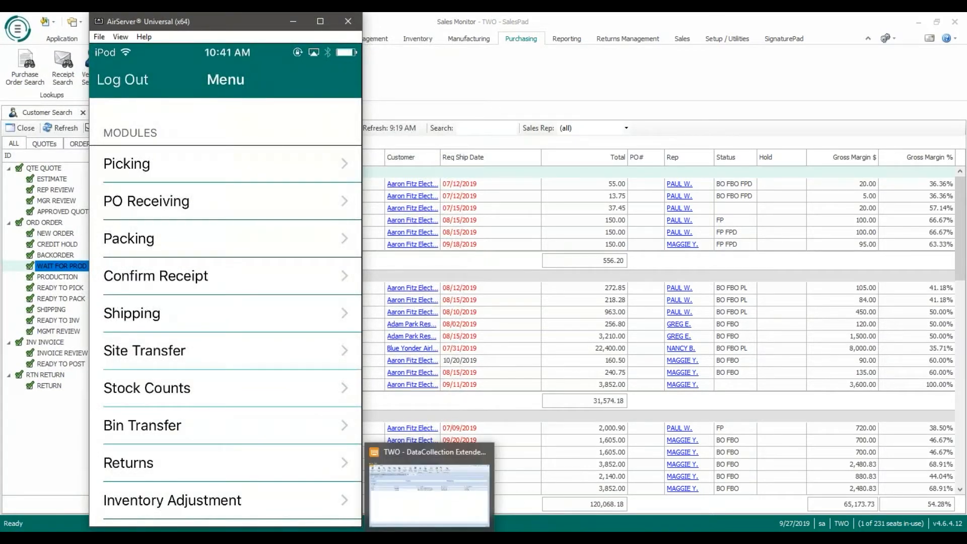
click(429, 537)
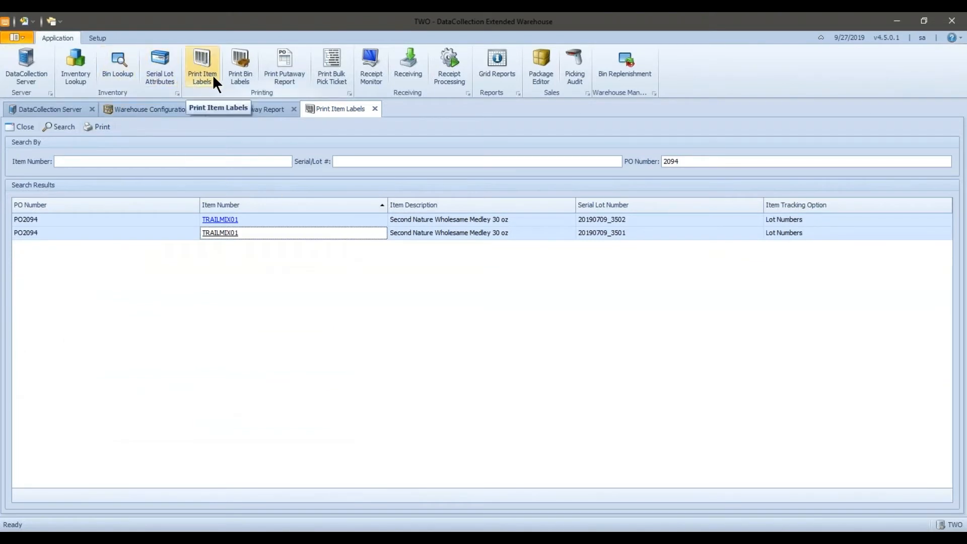
Step: Look up item backpack01 in Inventory Lookup and check the Receiving quantity of its WAREHOUSE row
click(80, 71)
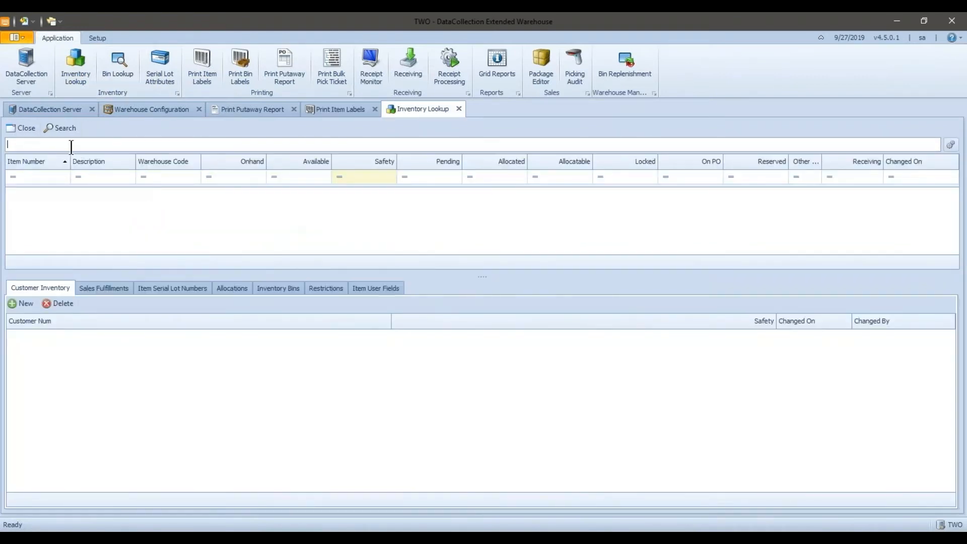
key(Return)
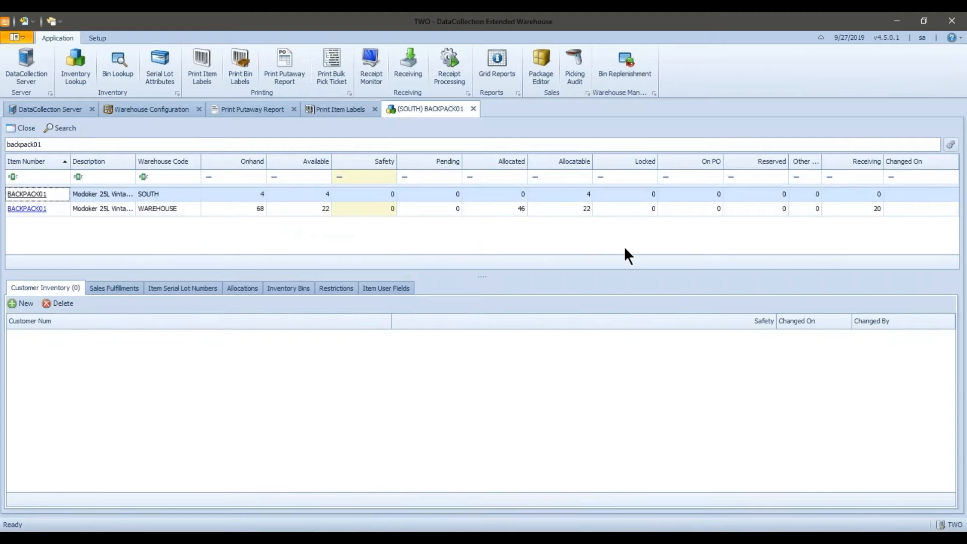
click(950, 41)
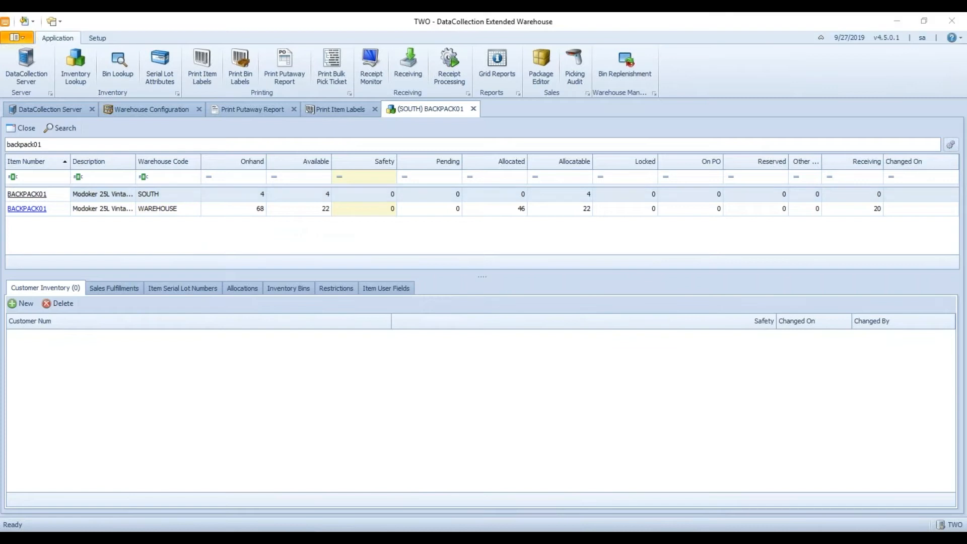
click(871, 214)
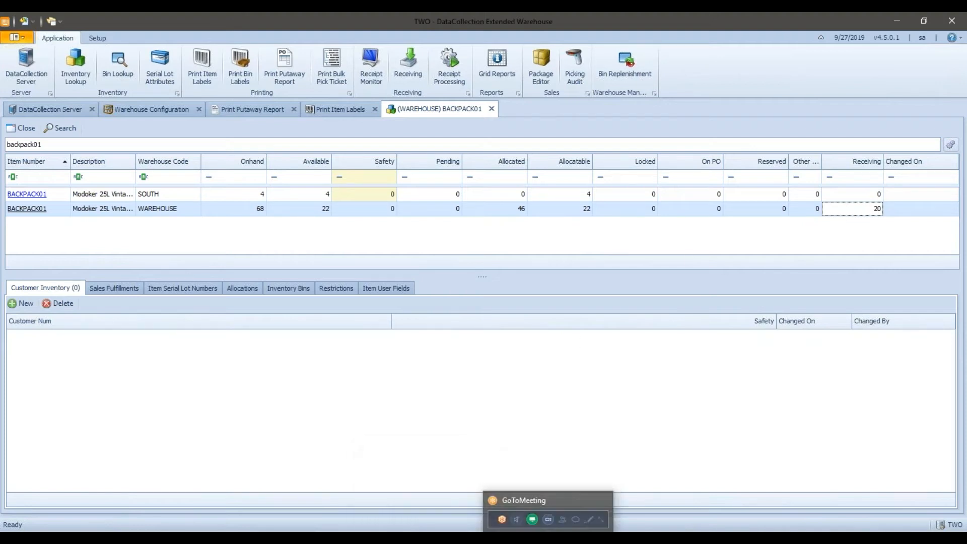
Step: Switch to the AirServer device mirror and submit the Receipt Confirmation for BACKPACK01 with a quantity of 20
click(618, 501)
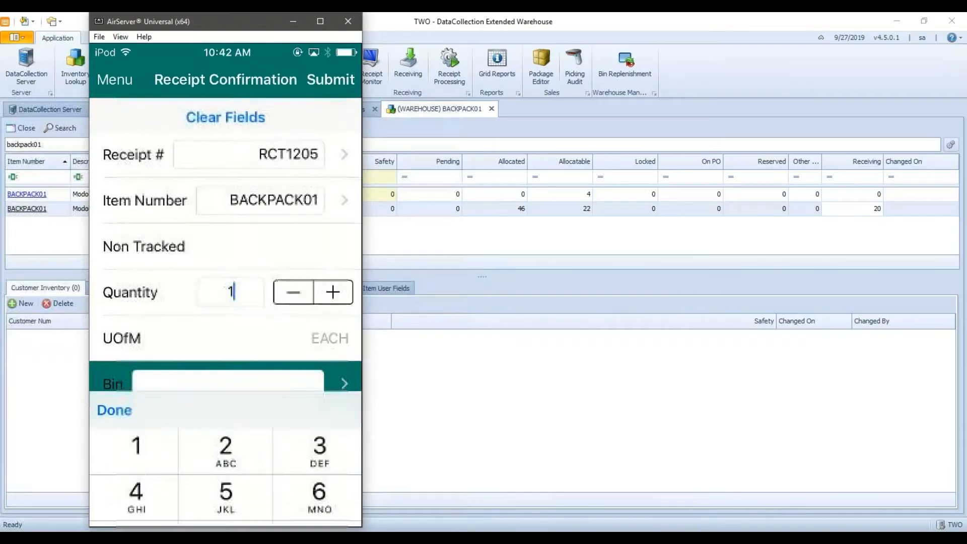
text(20)
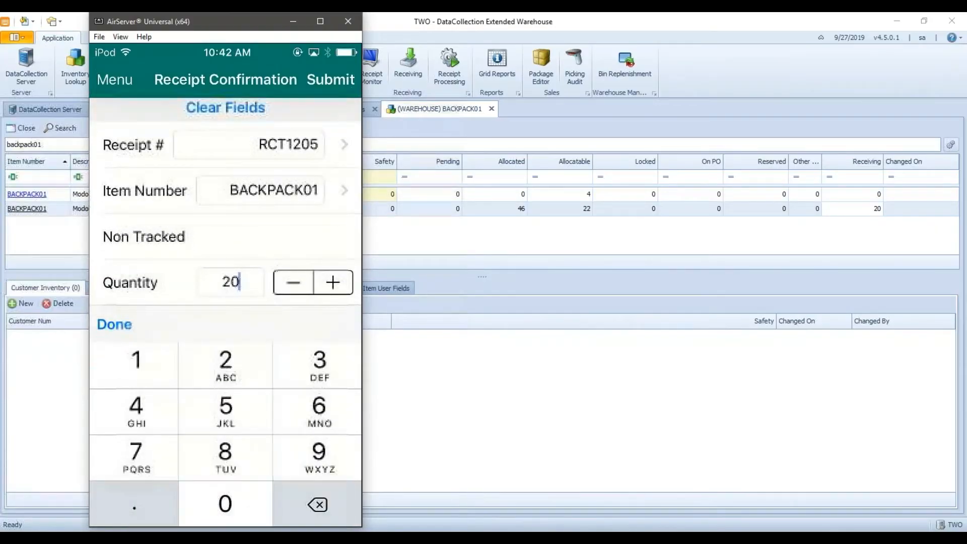
click(115, 325)
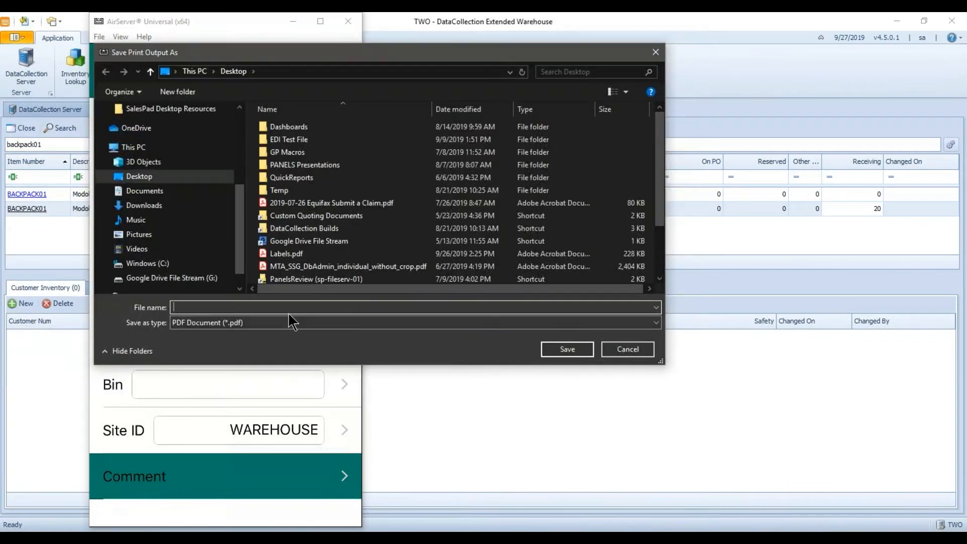
Step: Save the printed label output to the Desktop as Labels.pdf, replacing the existing file
click(361, 259)
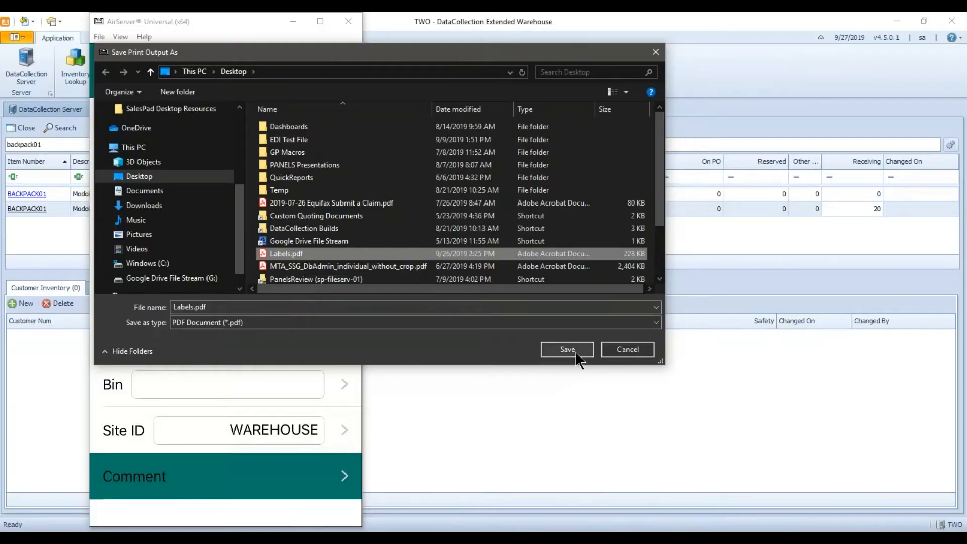
click(574, 351)
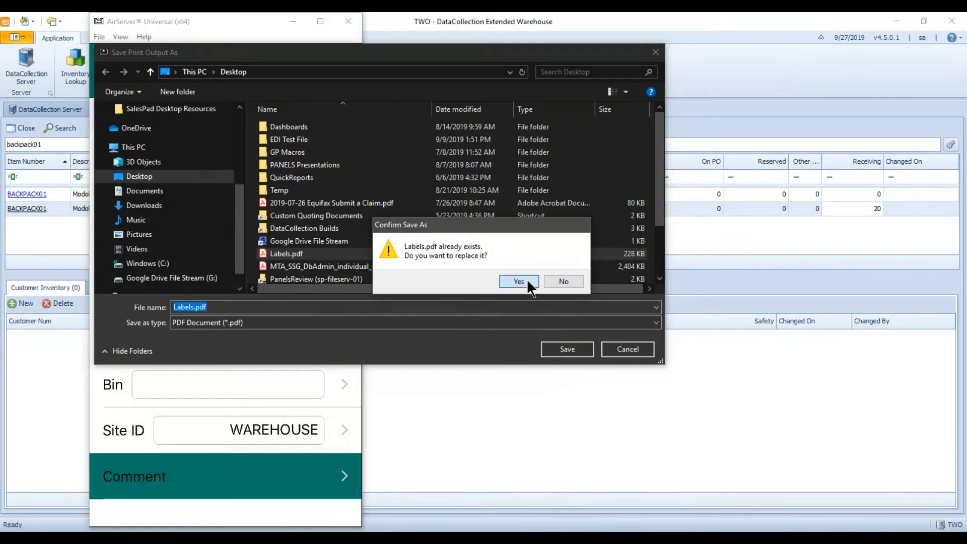
click(527, 280)
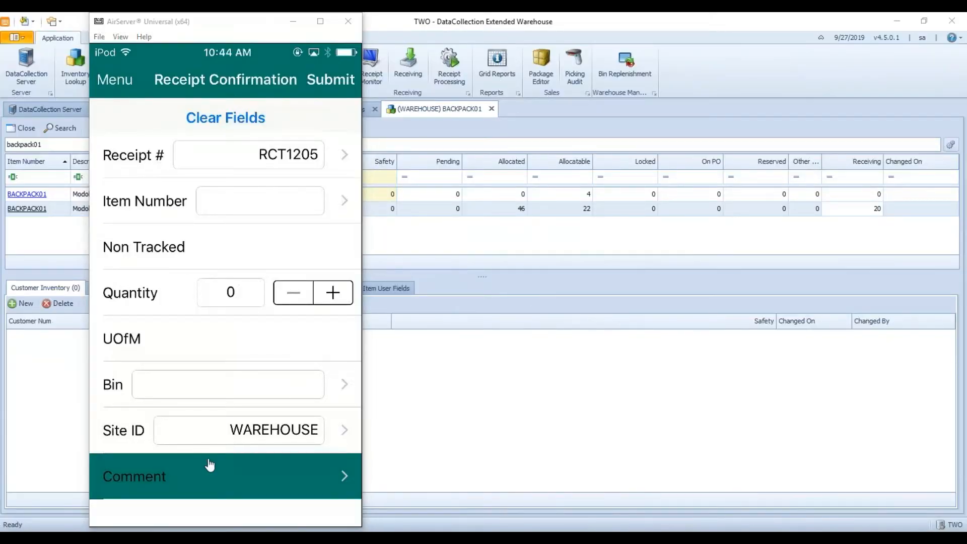
Step: Open Labels.pdf from the Desktop folder in File Explorer
key(super+e)
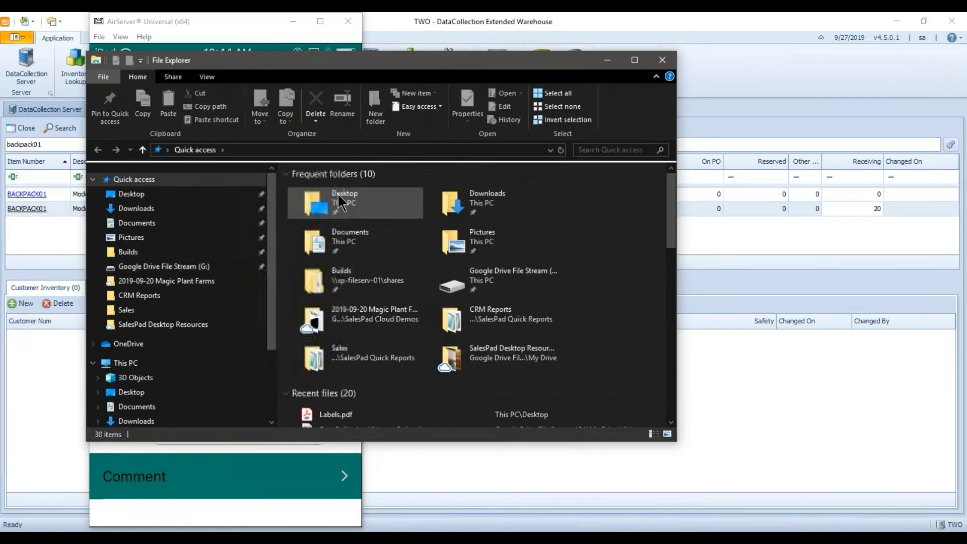
double_click(337, 193)
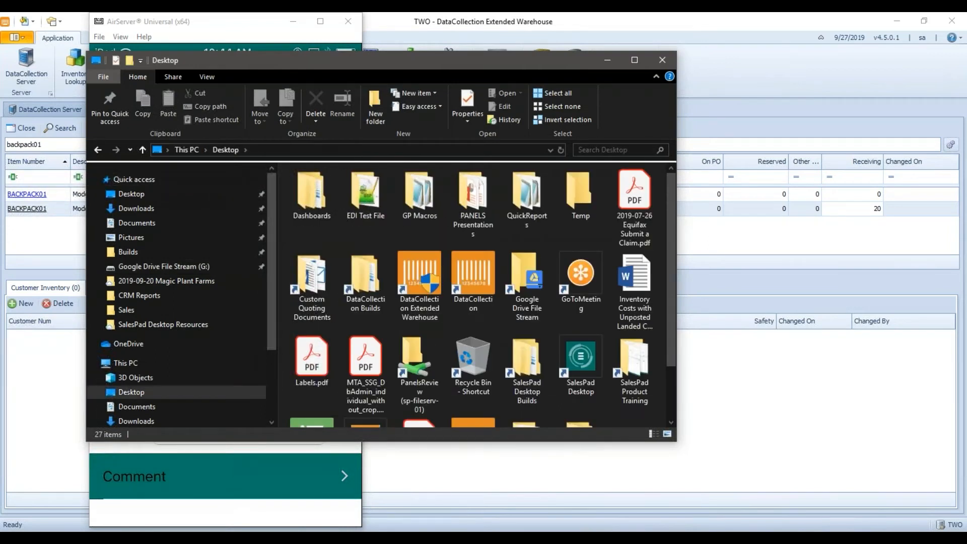
scroll(564, 272, down, 2)
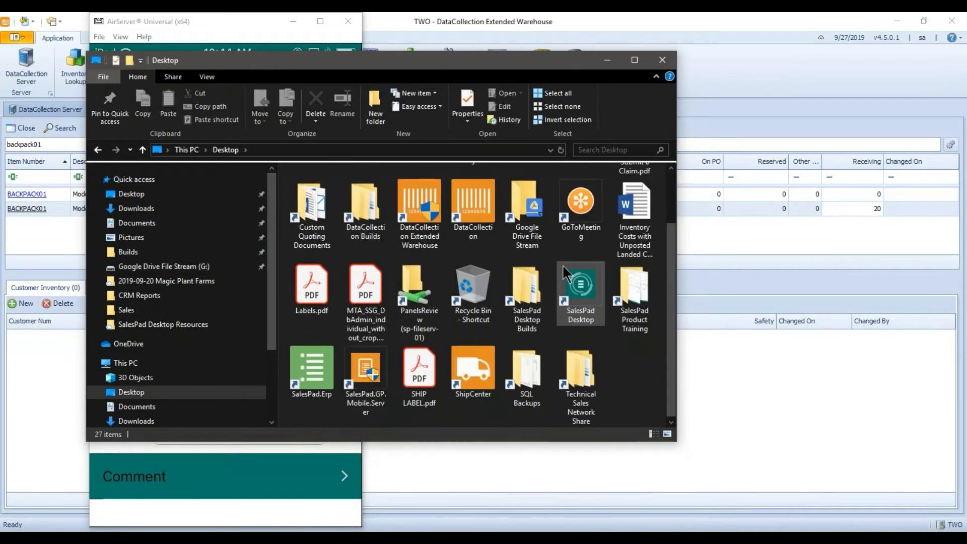
double_click(316, 291)
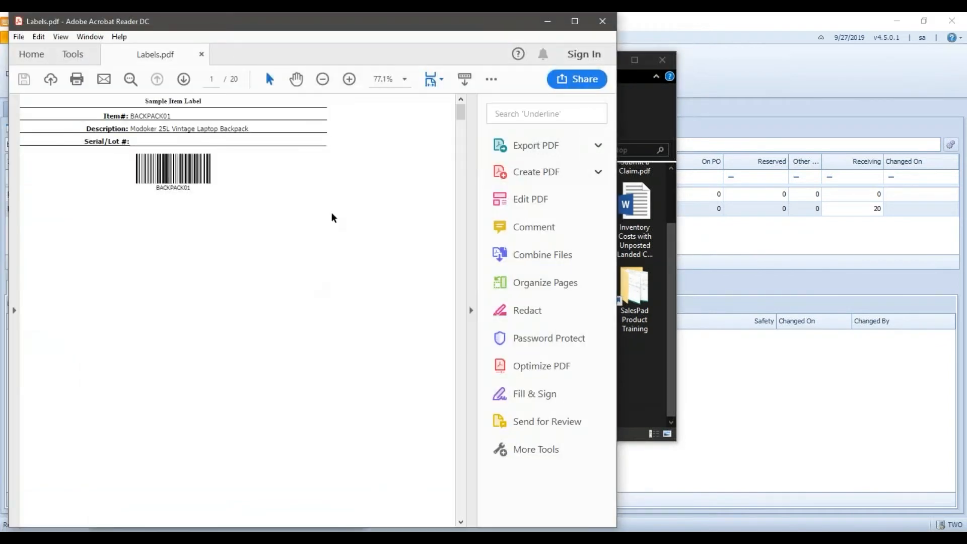
Step: Examine the BACKPACK01 item labels and barcode in Labels.pdf, then close the document
click(473, 222)
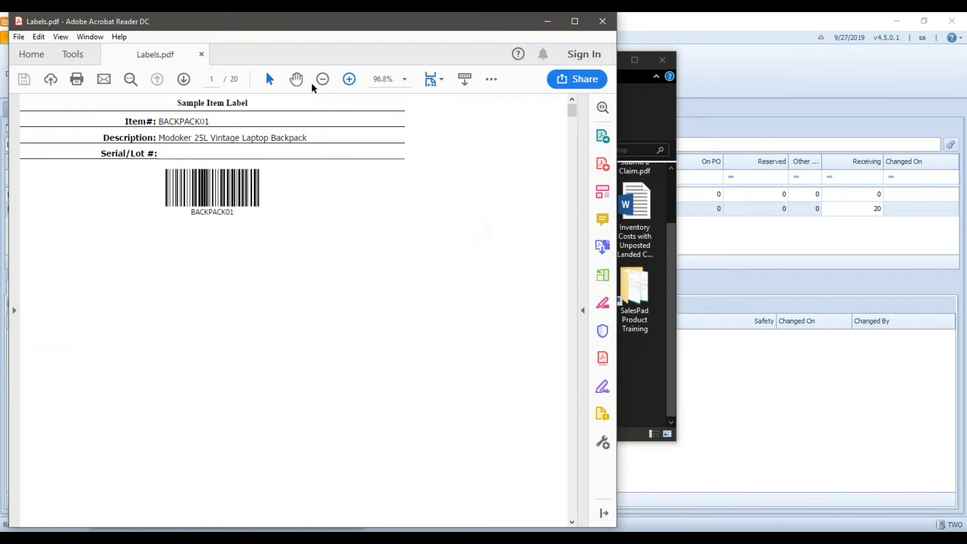
click(349, 79)
click(349, 79)
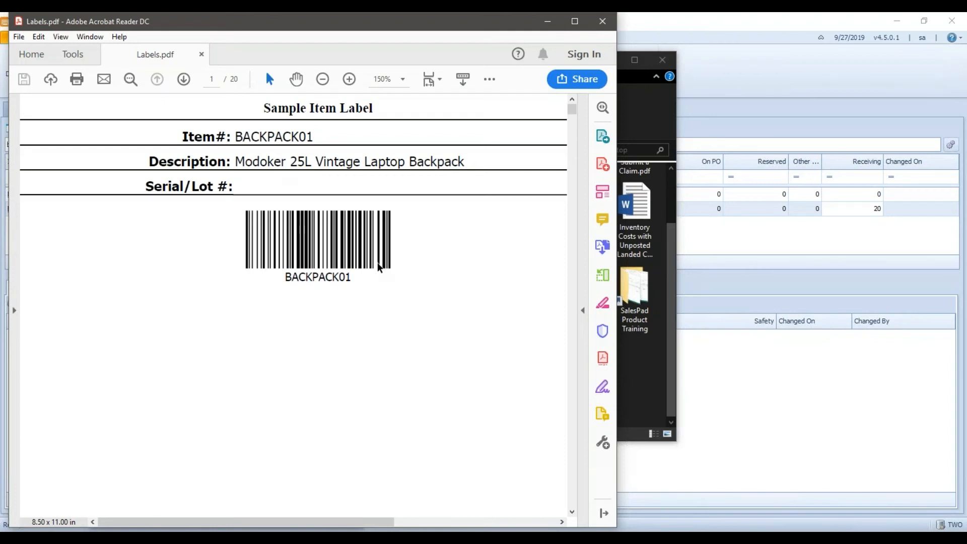
scroll(379, 267, down, 10)
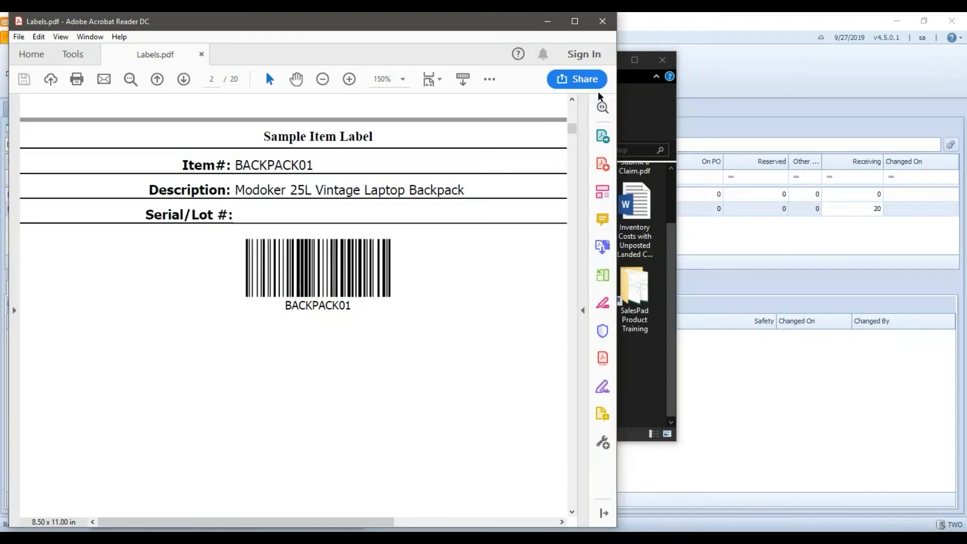
click(602, 21)
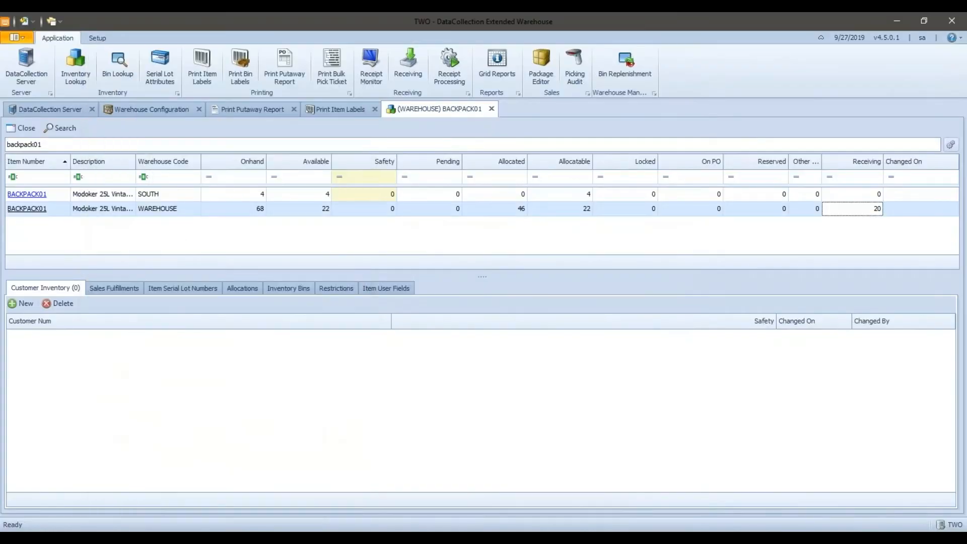
Step: Refresh the backpack01 inventory search in DataCollection Extended Warehouse and recheck the WAREHOUSE row's Receiving quantity
key(Return)
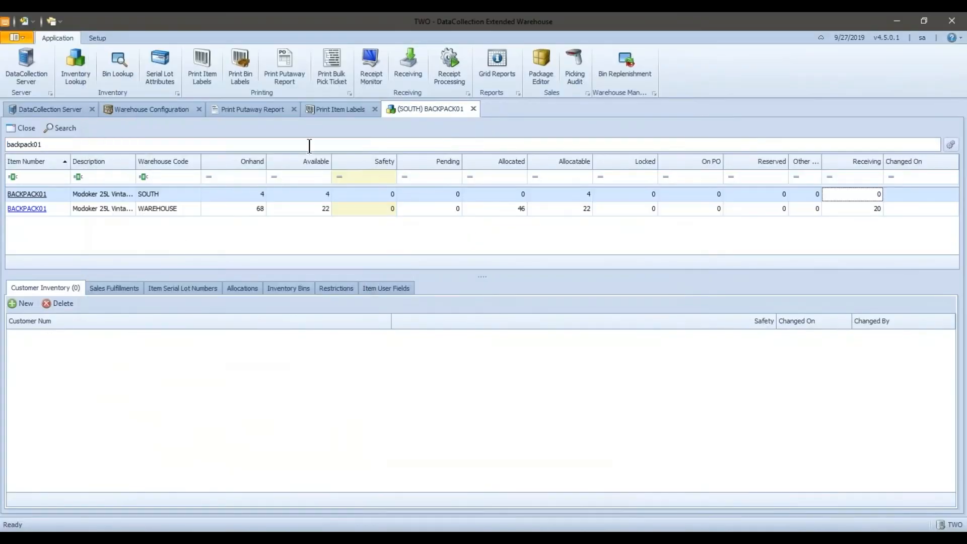
click(852, 210)
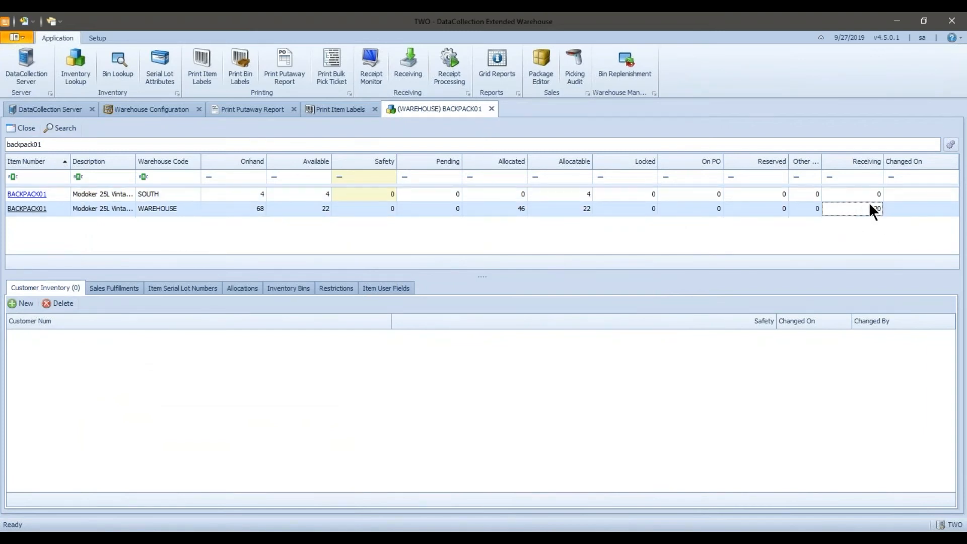